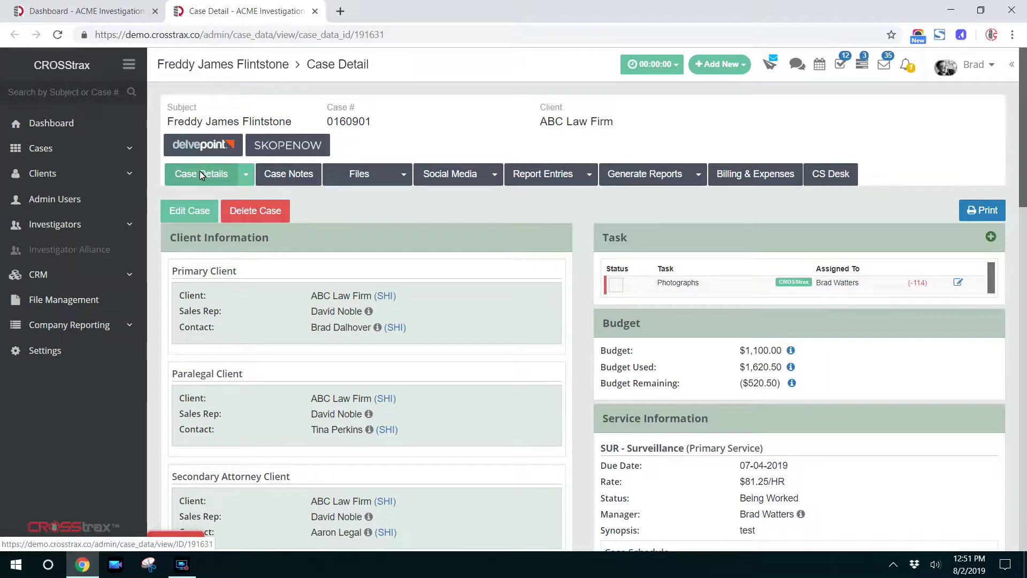
Open the case for editing and add another schedule date under Service Schedule Information.
click(186, 217)
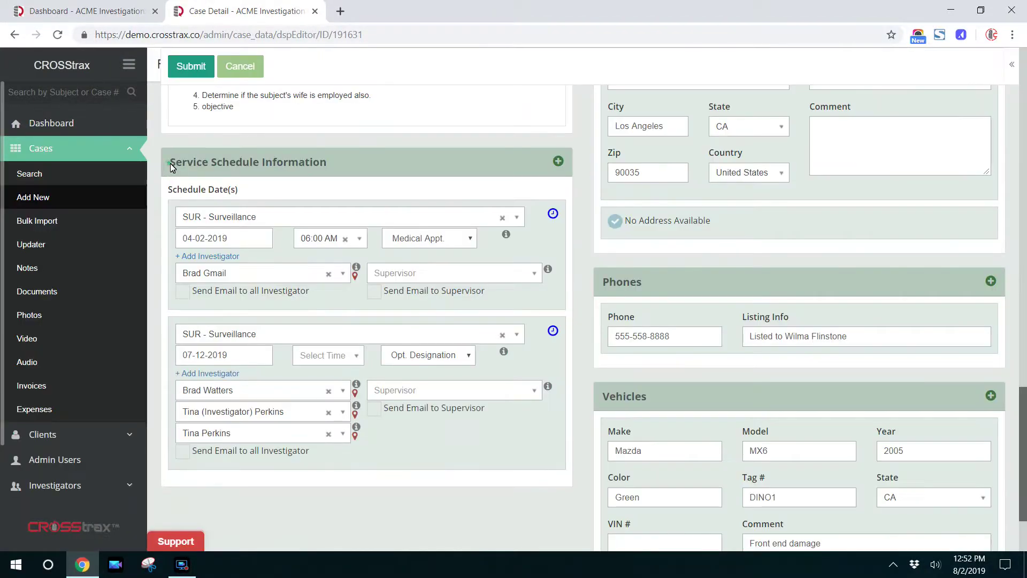
drag(170, 162, 332, 161)
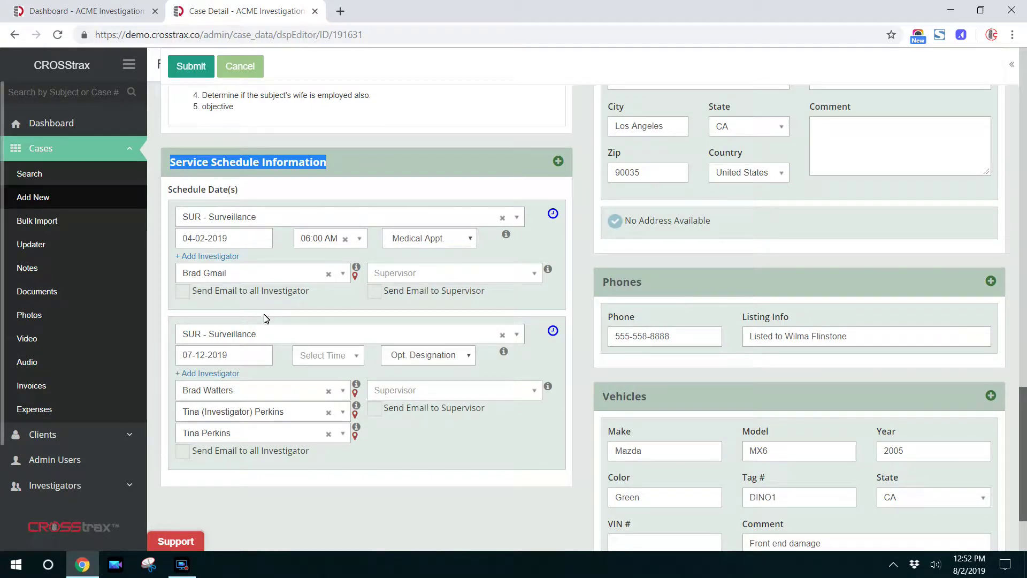
click(446, 163)
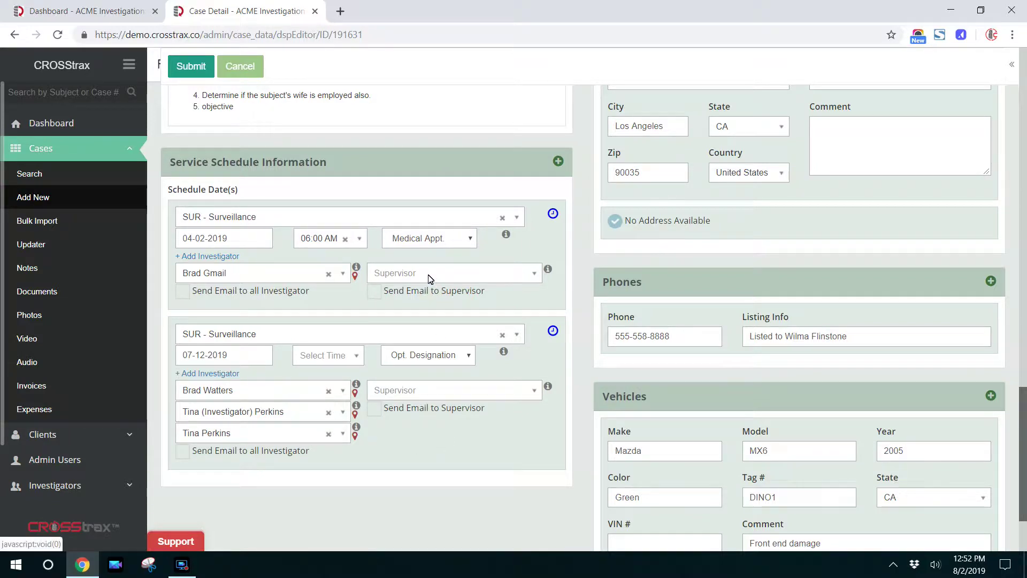
click(559, 162)
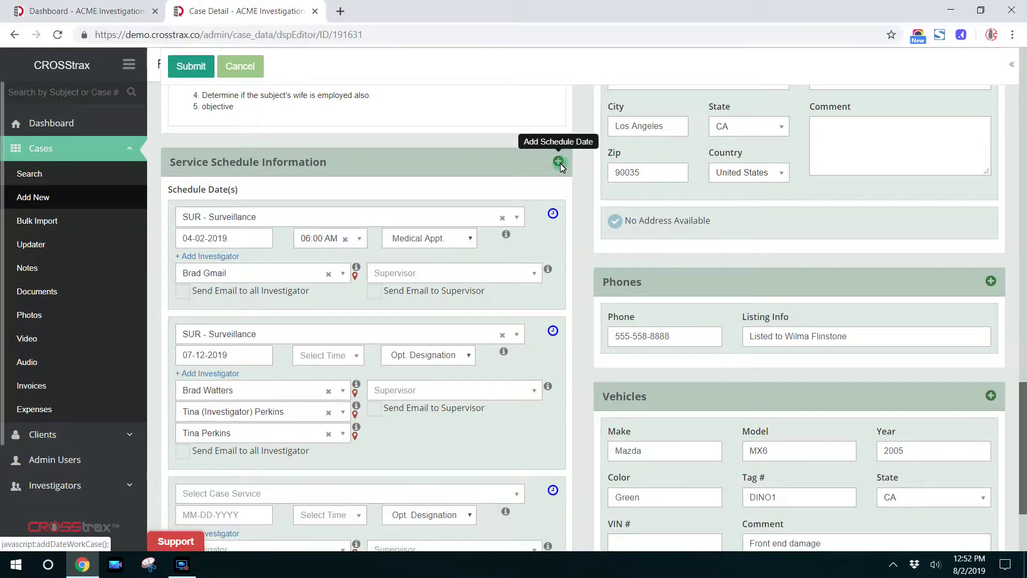
Set the new schedule entry's service to BCK - Background Check and its date to 08-09-2019.
scroll(424, 377, down, 3)
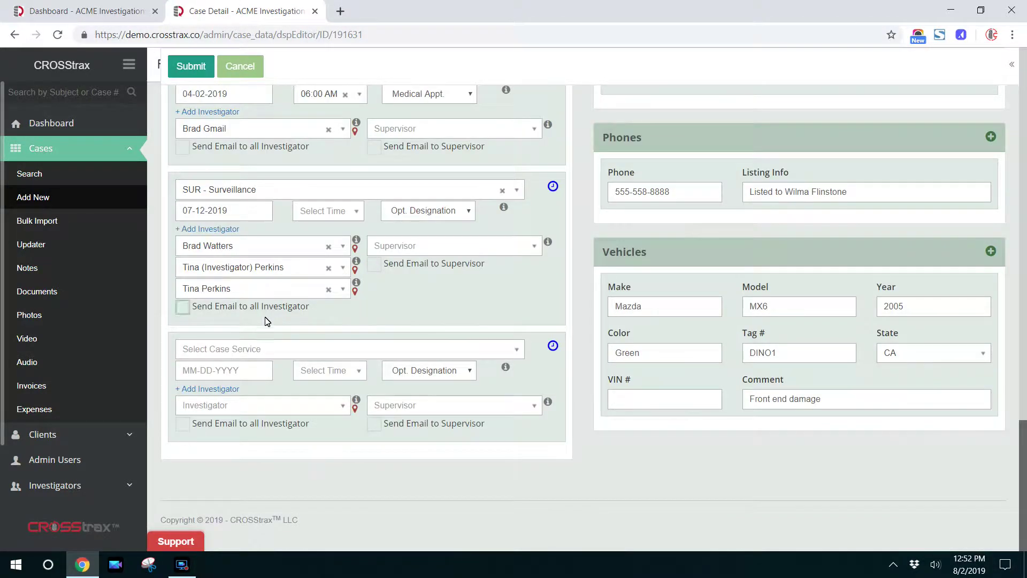
click(241, 355)
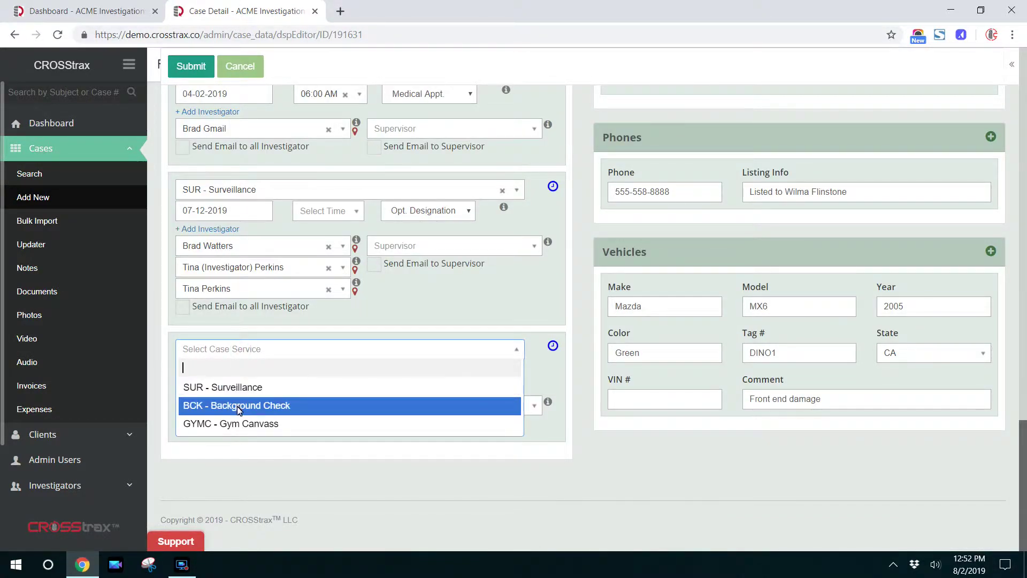
click(238, 406)
click(229, 370)
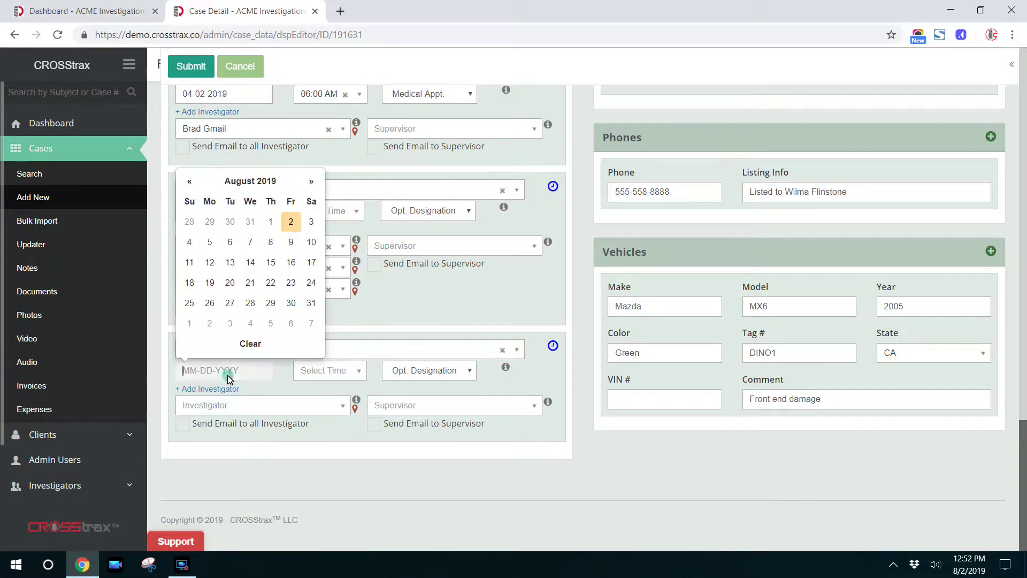
click(291, 242)
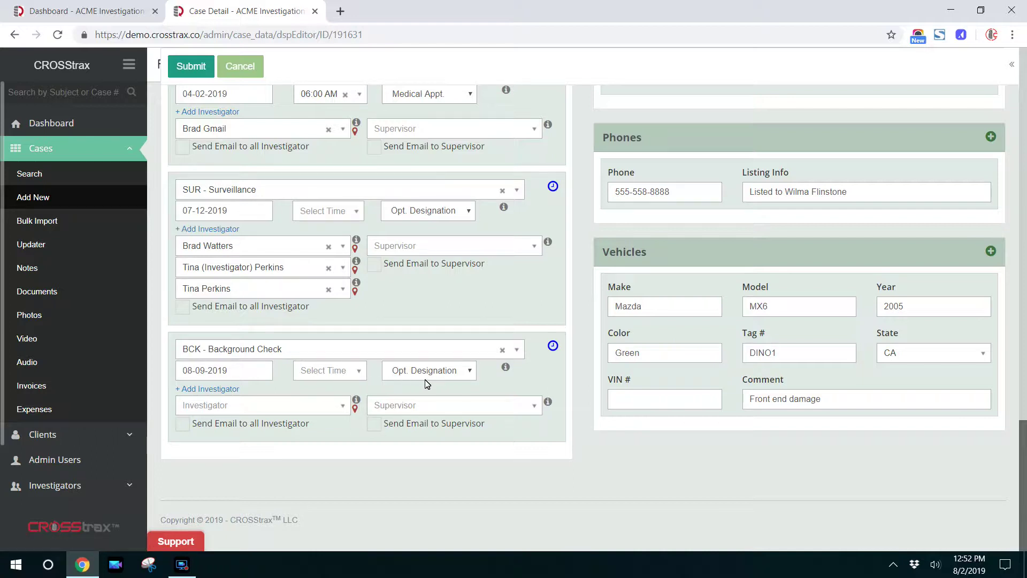
Assign an investigator and a supervisor to the 08-09-2019 Background Check schedule entry.
click(213, 410)
click(209, 426)
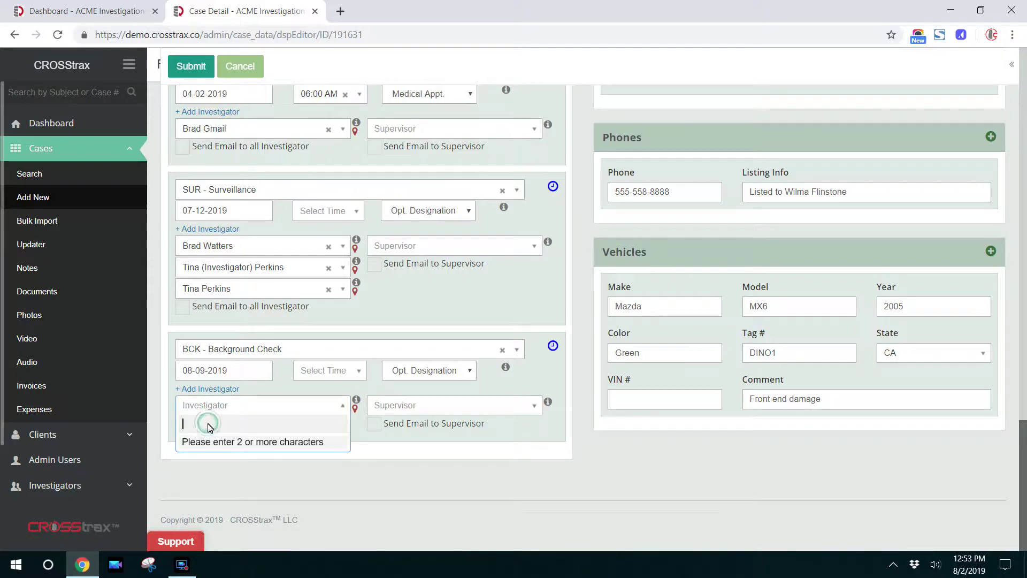
text(bra)
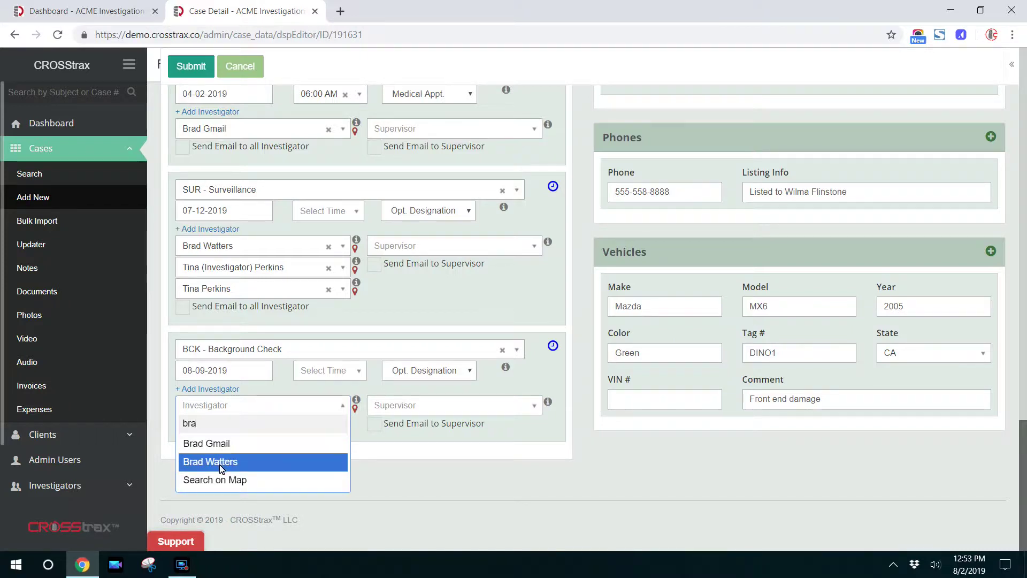
click(220, 463)
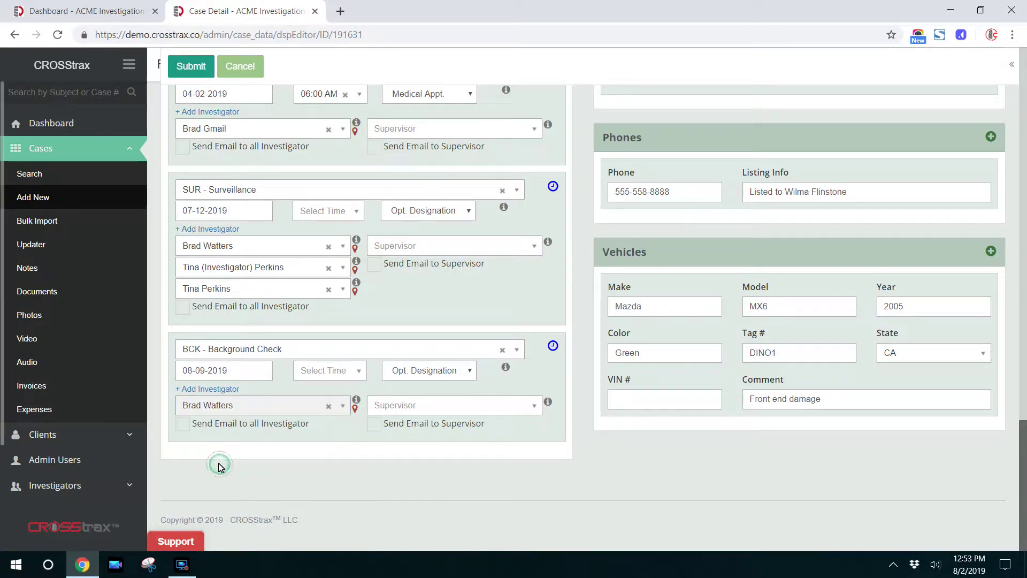
click(436, 412)
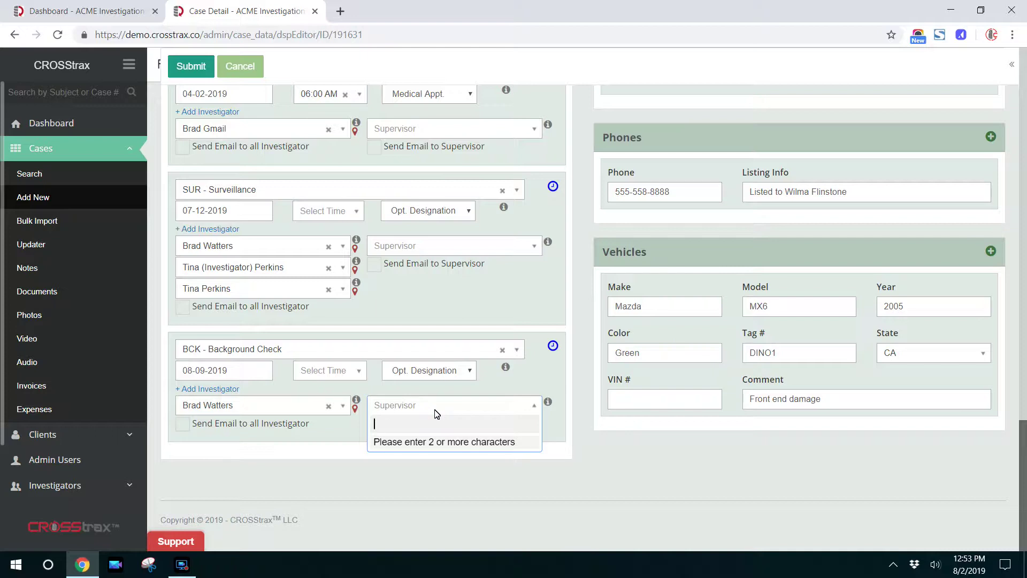
text(ti)
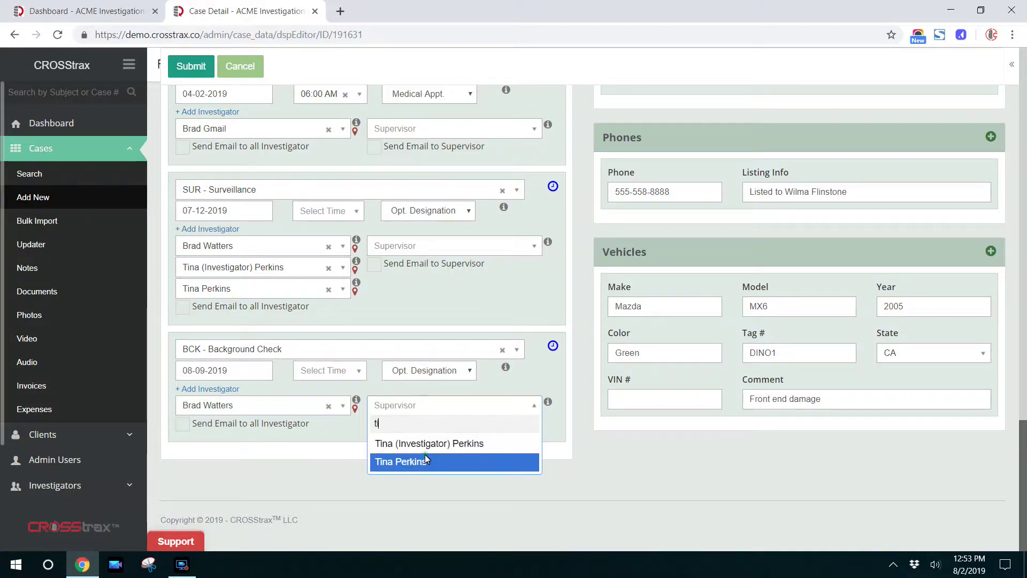
click(425, 459)
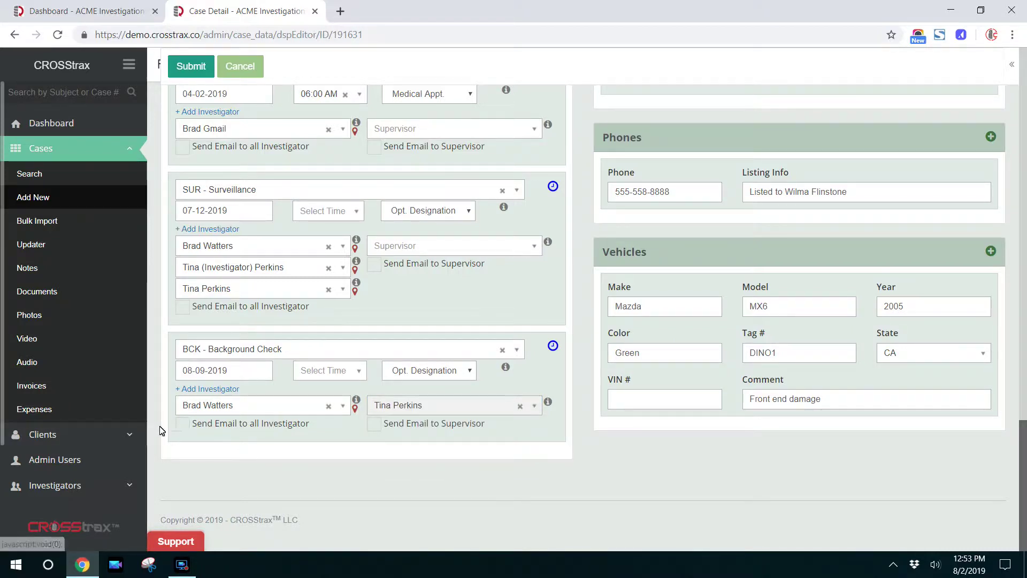
Enable email notices to all investigators and the supervisor for the Background Check entry, and submit the case.
click(182, 428)
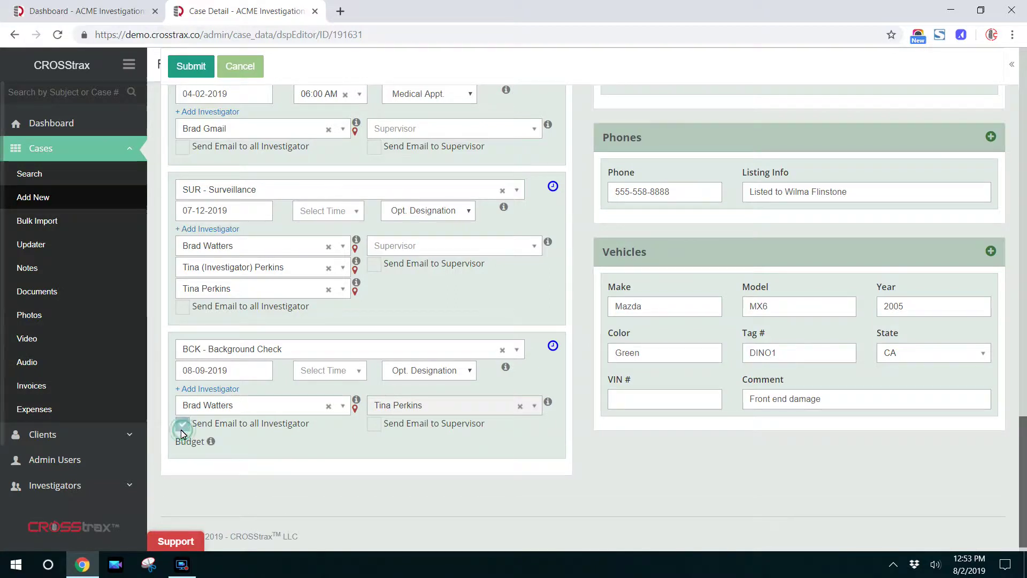
click(374, 424)
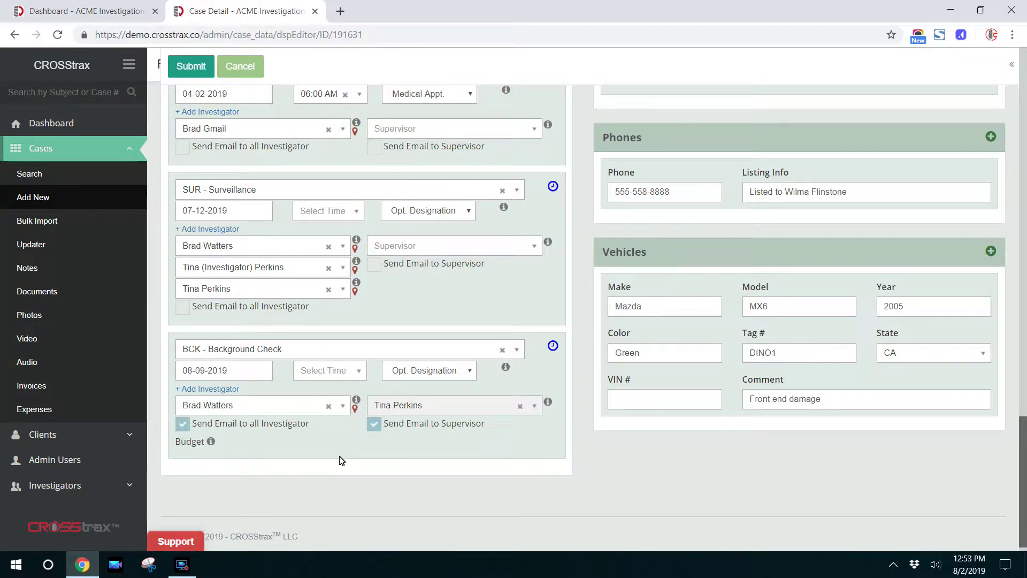
click(192, 66)
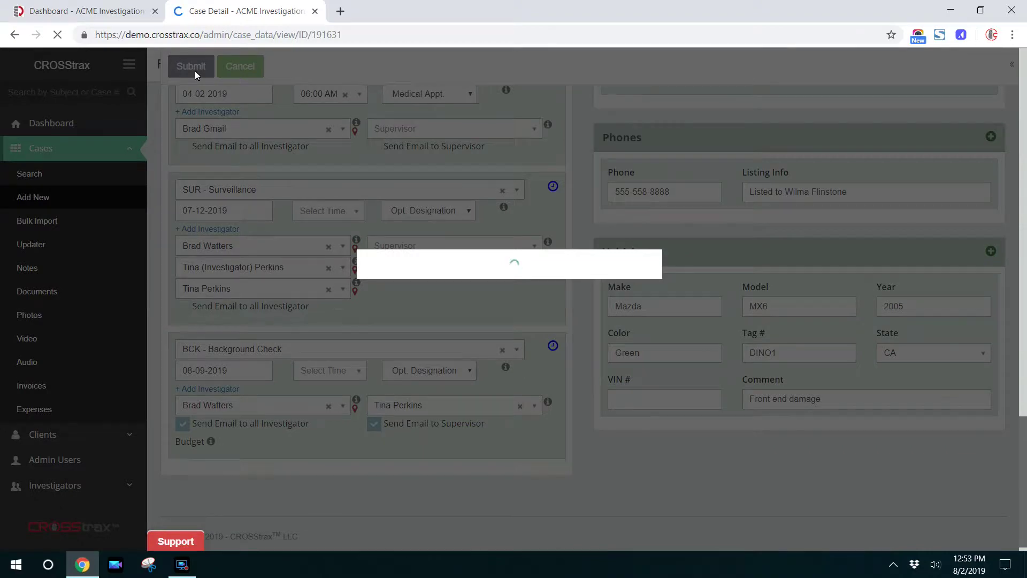
Check the Background Check's schedule date, investigator and supervisor in the case's Service Information.
scroll(725, 430, down, 7)
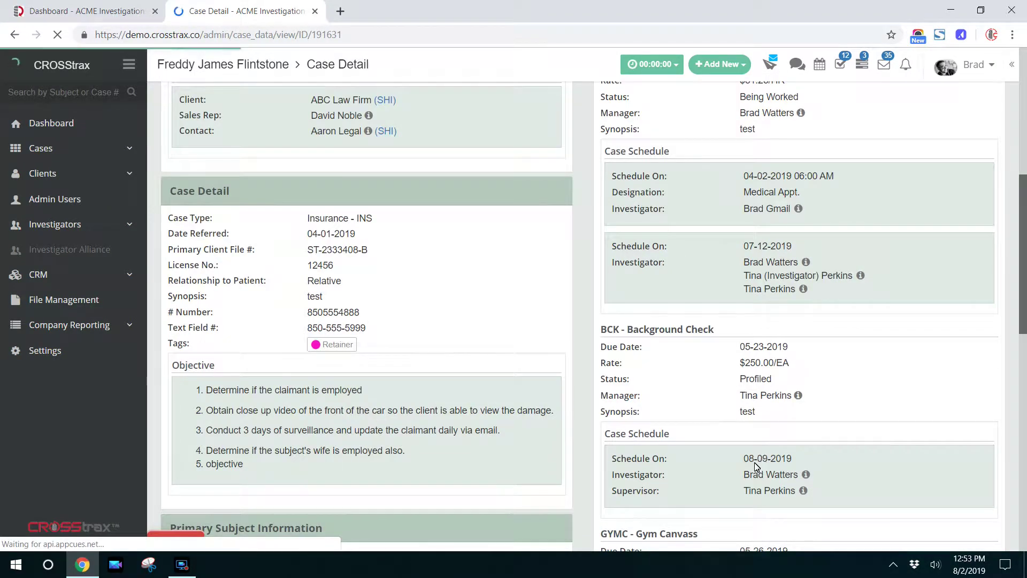
drag(743, 459, 796, 459)
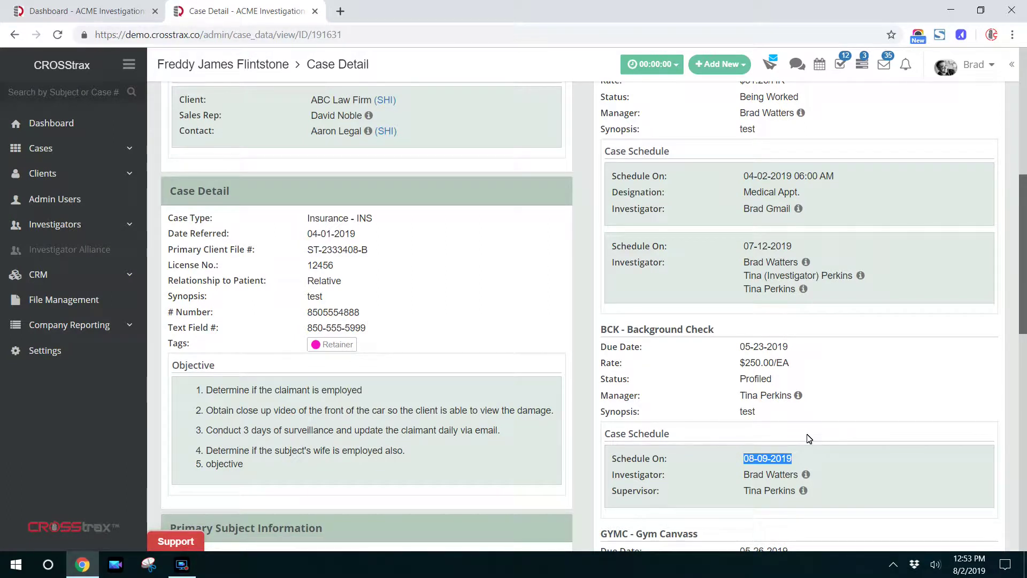
scroll(797, 401, up, 8)
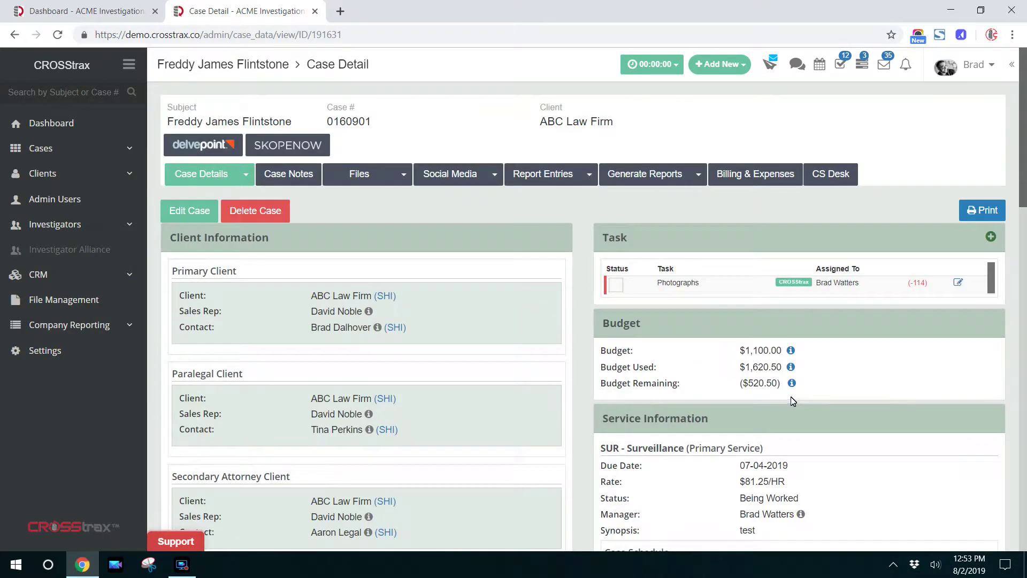
Reopen the case for editing and view the designation options for the Background Check schedule entry.
click(190, 214)
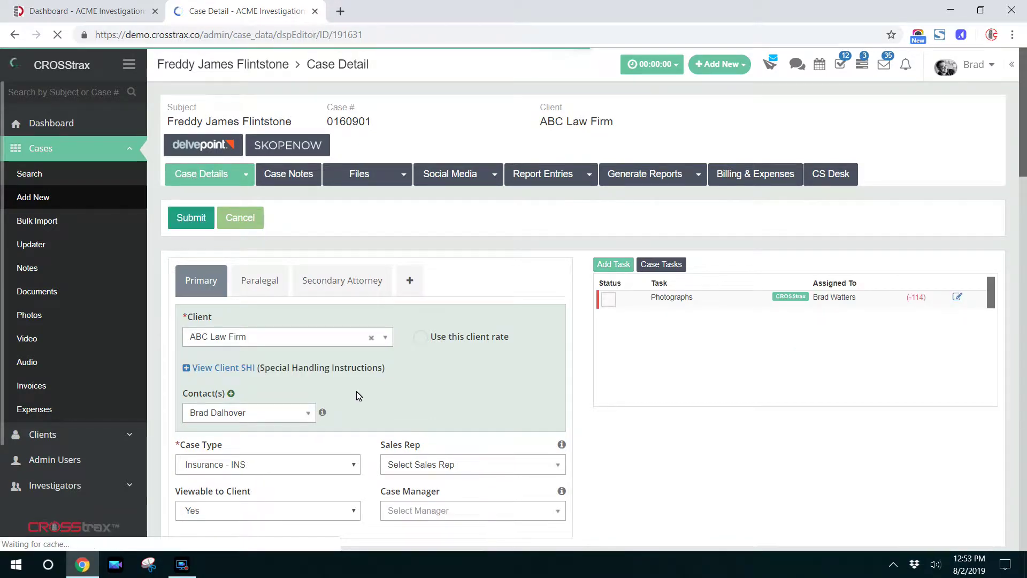
scroll(359, 396, down, 3)
scroll(358, 396, down, 5)
scroll(359, 396, down, 7)
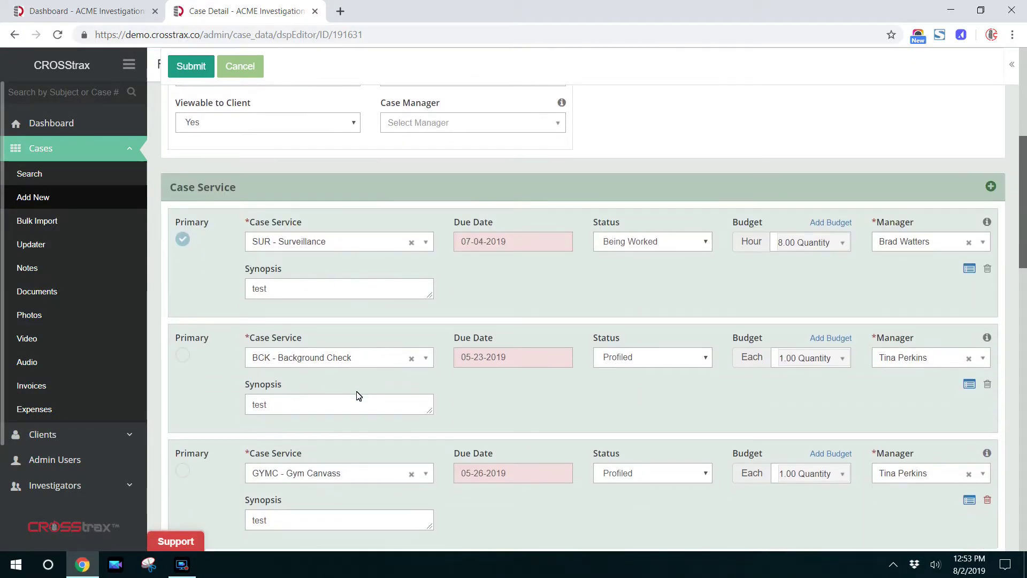
scroll(359, 396, down, 13)
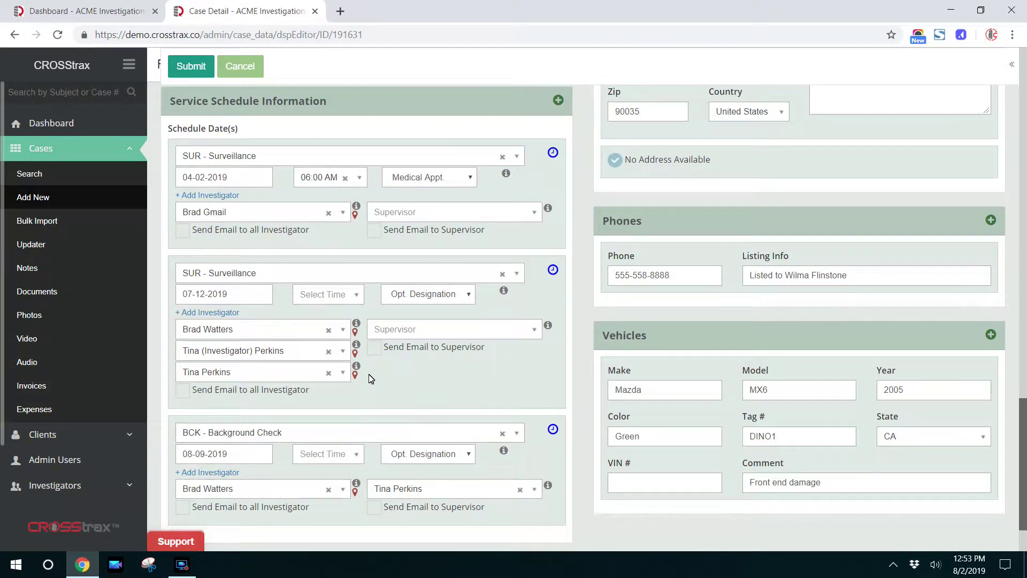
click(469, 453)
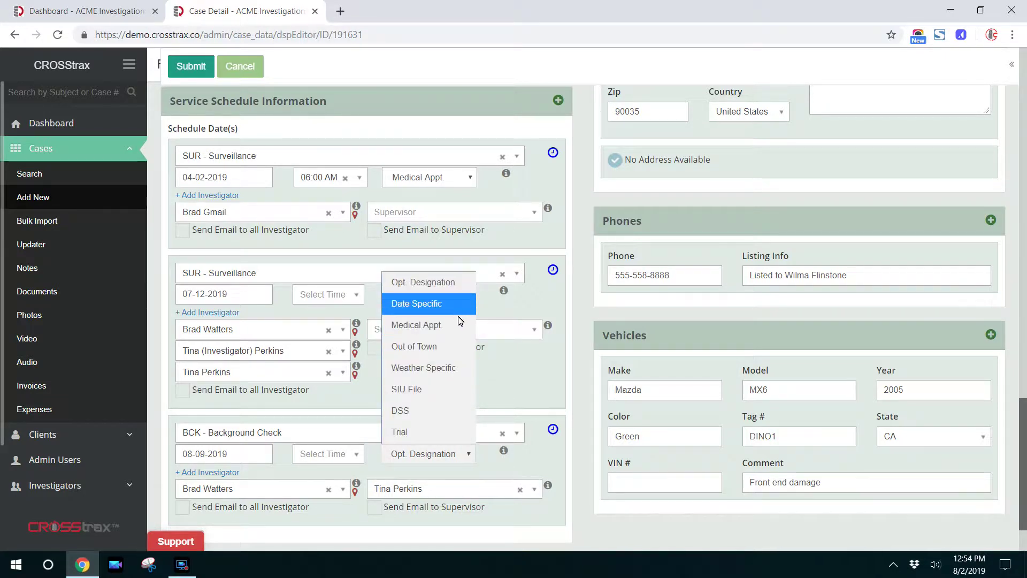
click(528, 397)
View the contact information of the investigator assigned to the Background Check schedule entry.
scroll(476, 434, down, 2)
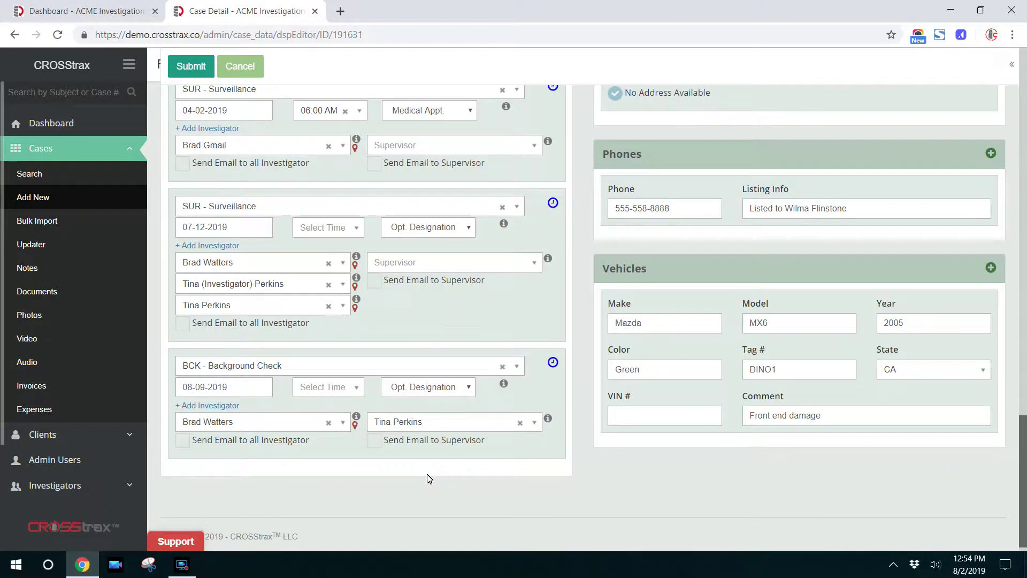
click(356, 425)
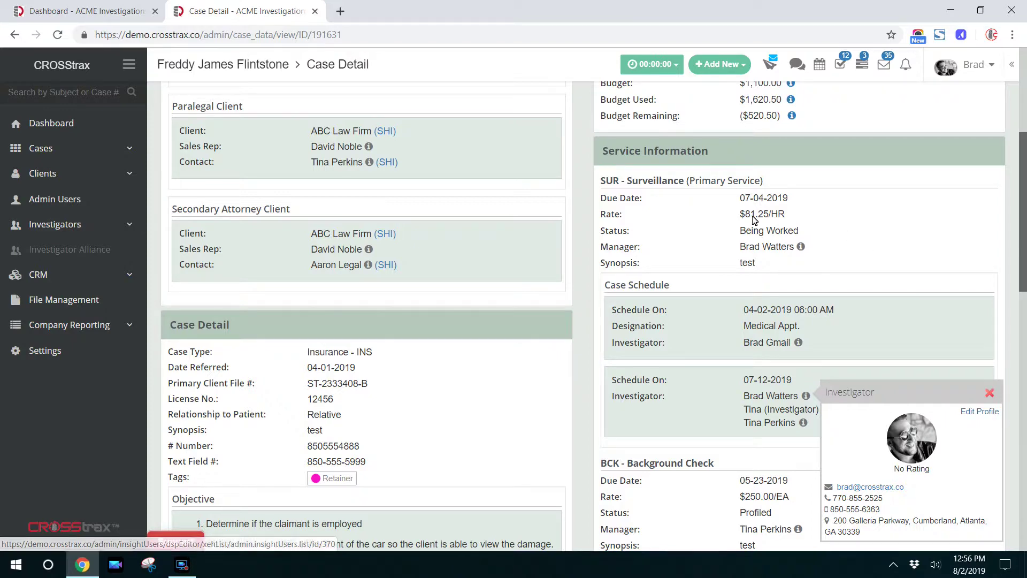
scroll(592, 229, up, 5)
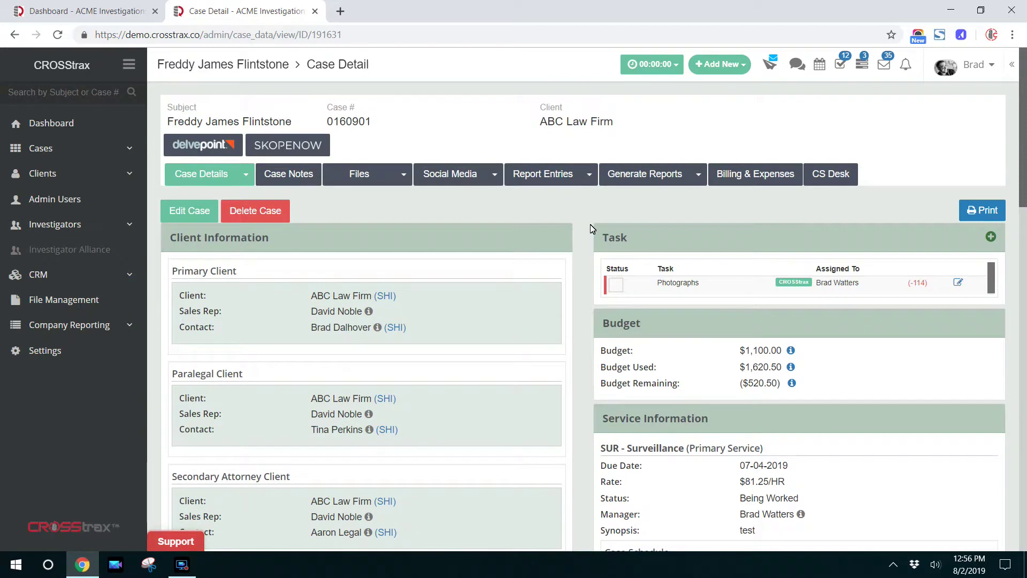
Reopen the case editor and review the investigator and supervisor assignments under Service Schedule Information.
click(191, 215)
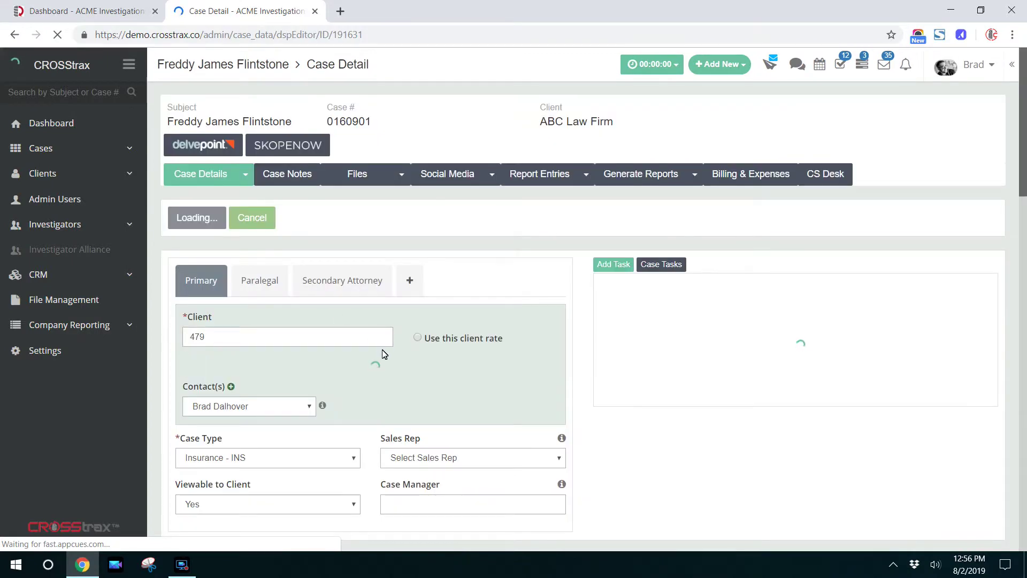
scroll(382, 353, down, 20)
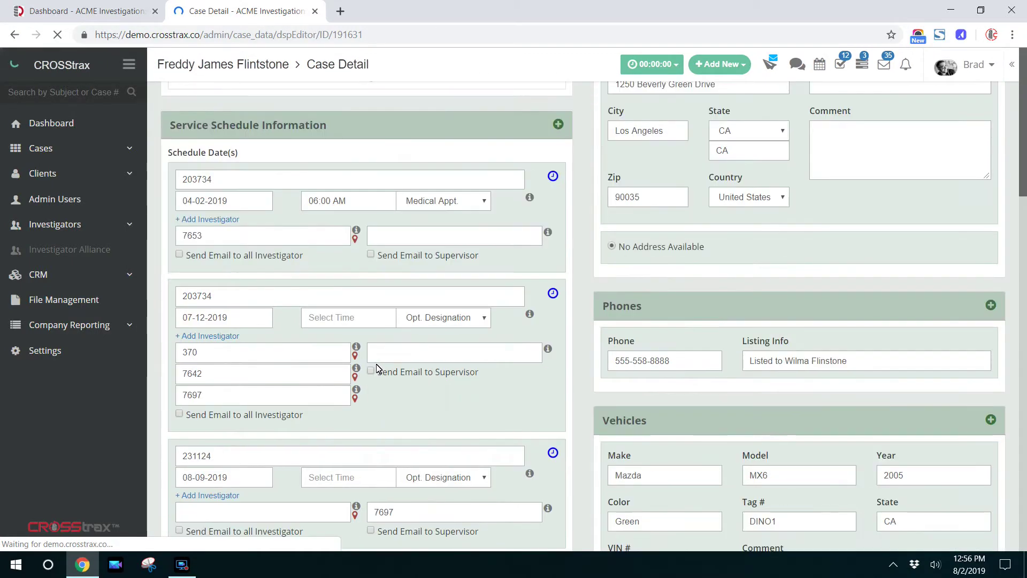
scroll(377, 368, down, 3)
scroll(436, 305, up, 3)
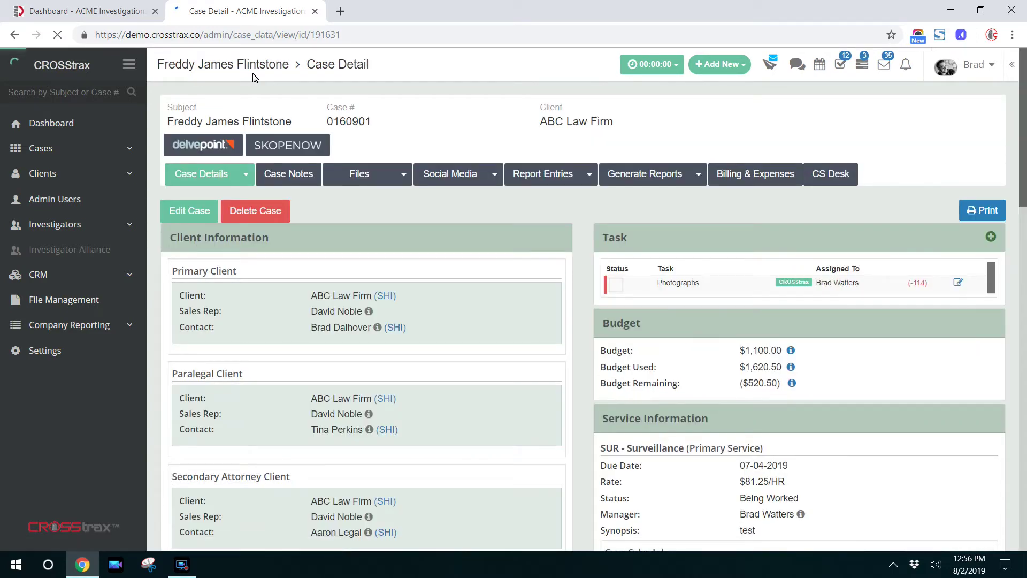
Examine the case schedules under each service and the subject's details on the Case Detail page.
scroll(609, 481, down, 9)
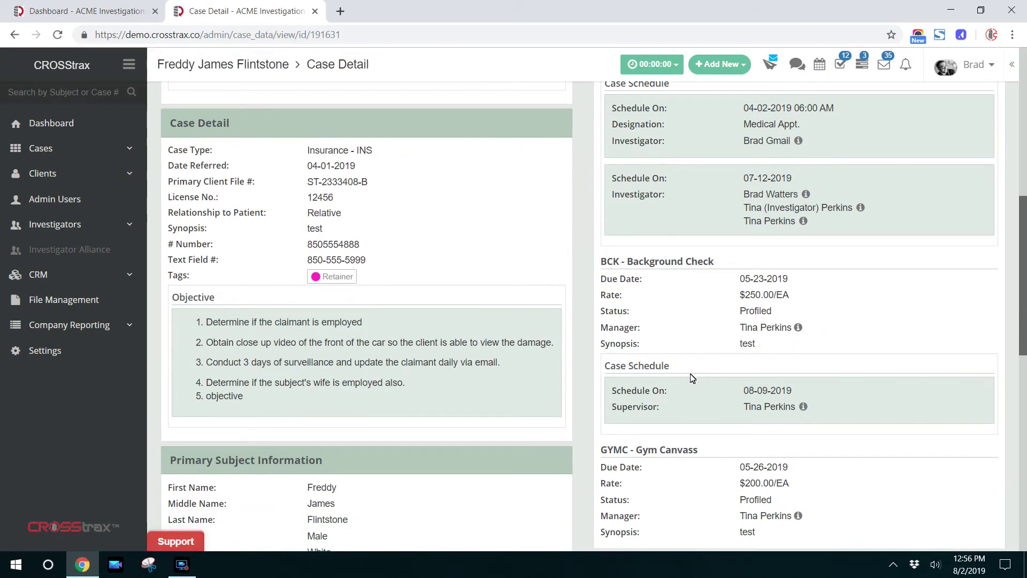
scroll(690, 378, down, 3)
scroll(667, 310, up, 8)
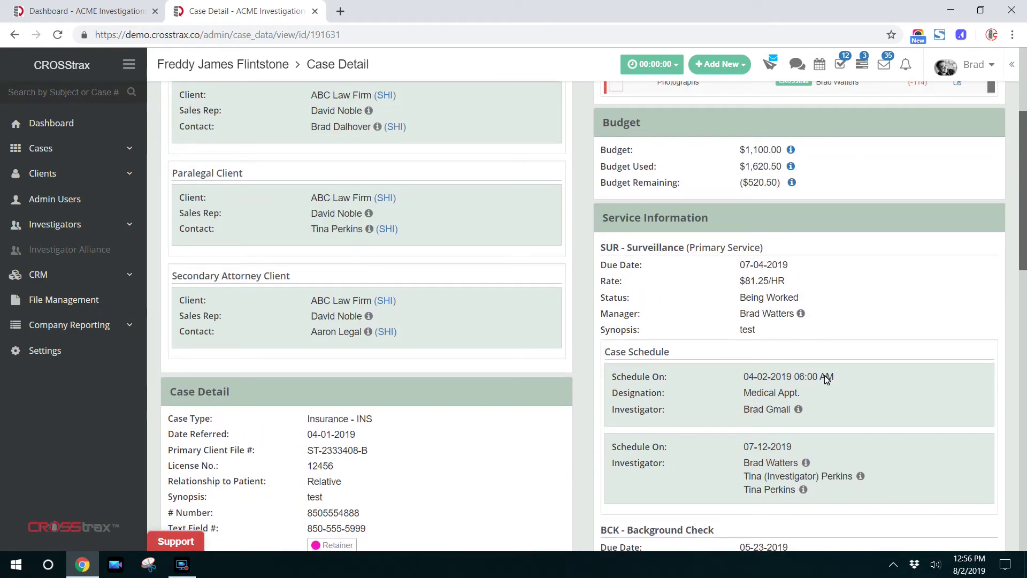
scroll(860, 462, down, 3)
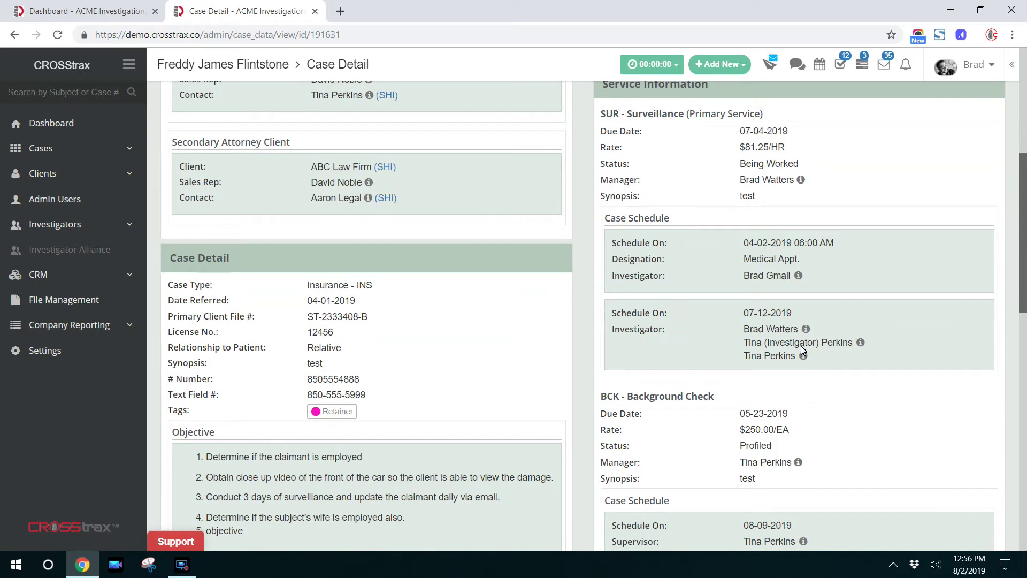
scroll(801, 374, down, 4)
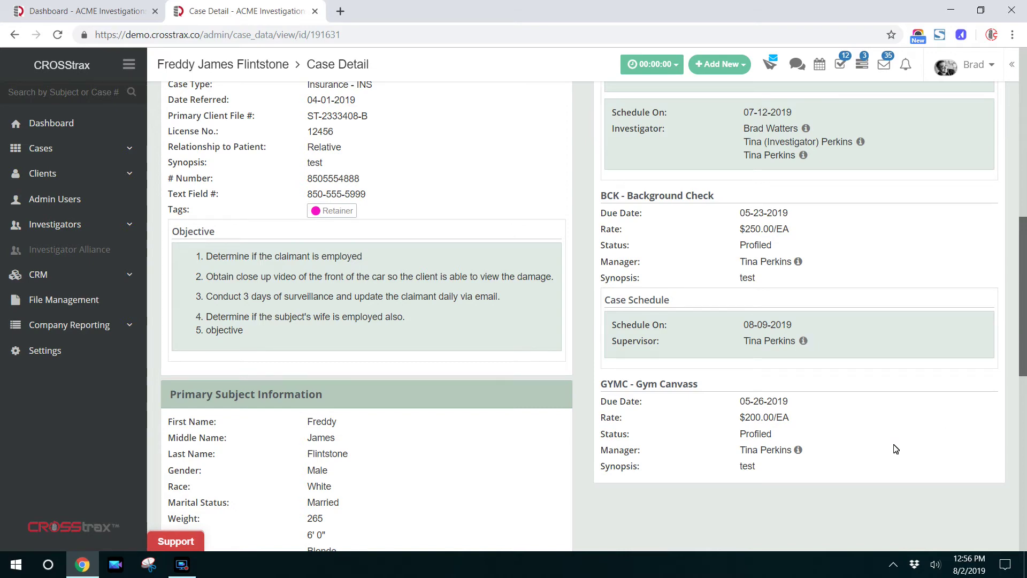
scroll(896, 449, down, 4)
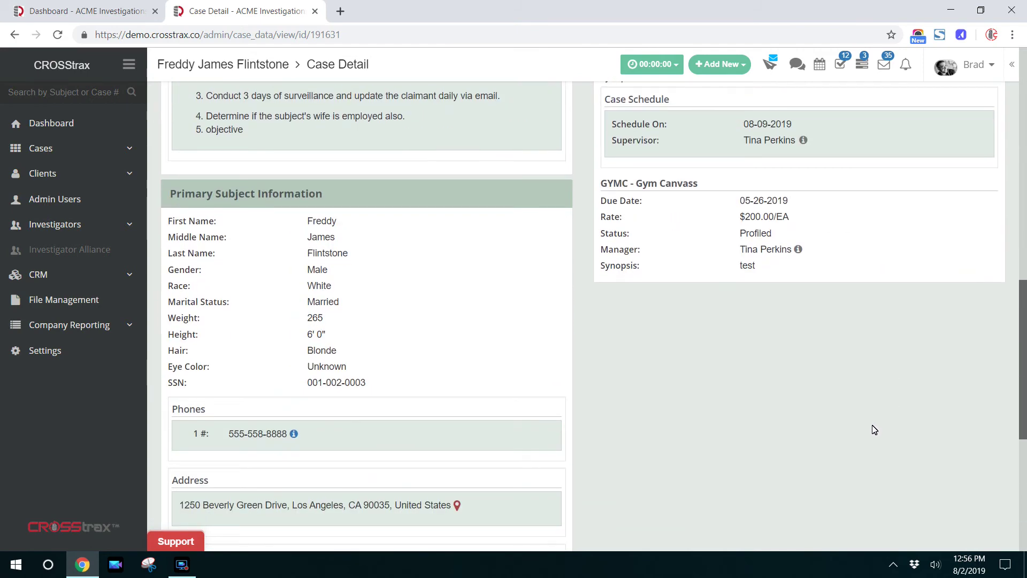
scroll(873, 429, down, 3)
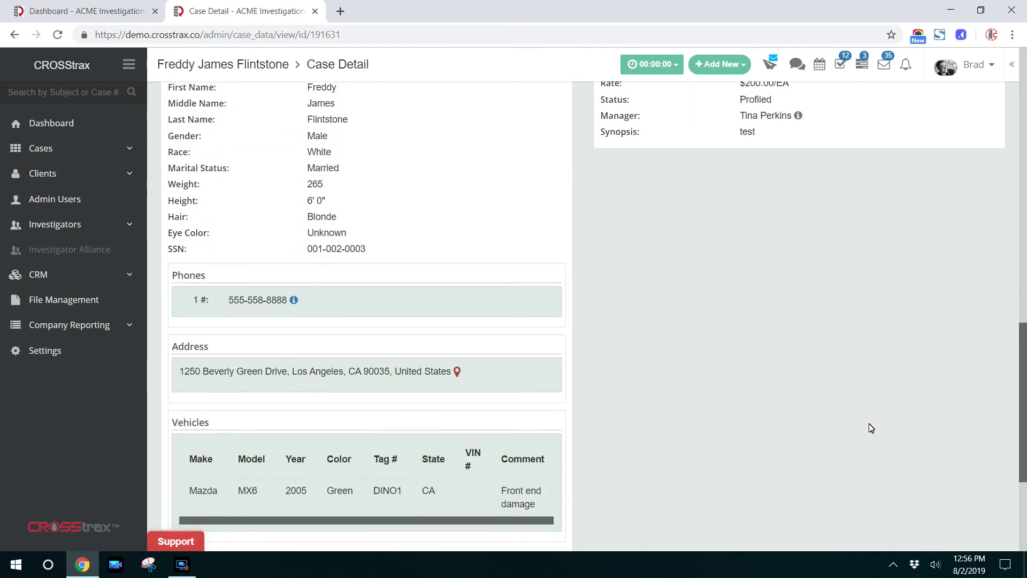